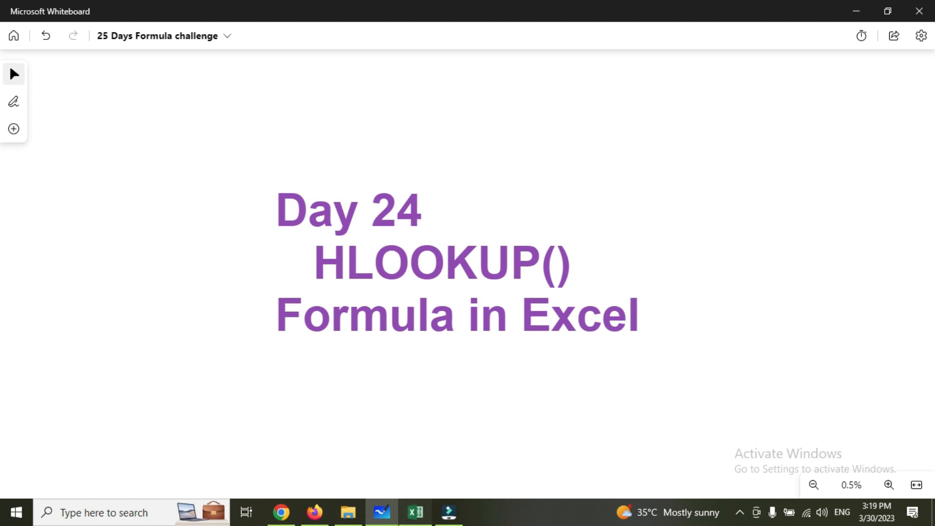
# Switch to Excel and compare the header row on the VLK sheet with the header column A1:A9 on the HLK sheet
pyautogui.click(415, 511)
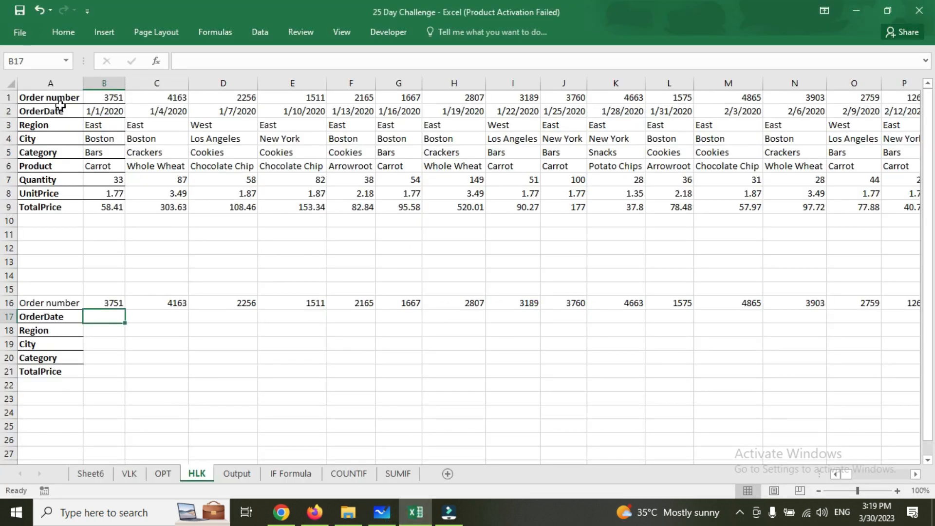
pyautogui.click(129, 474)
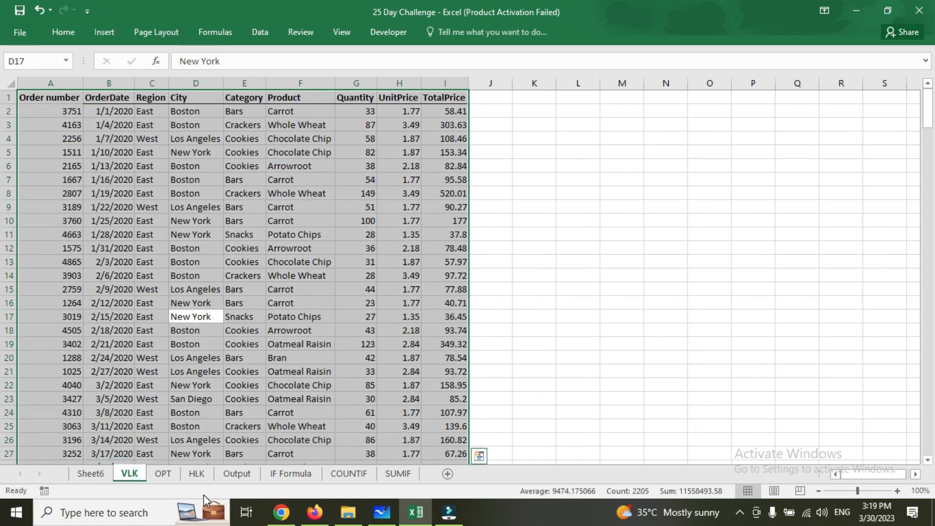
pyautogui.click(196, 473)
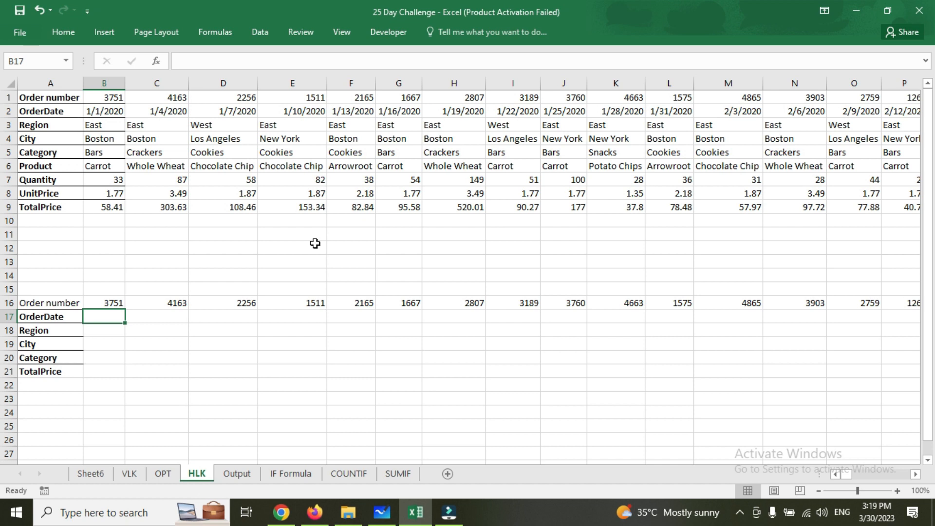
pyautogui.click(129, 473)
pyautogui.moveTo(70, 98); pyautogui.dragTo(434, 97)
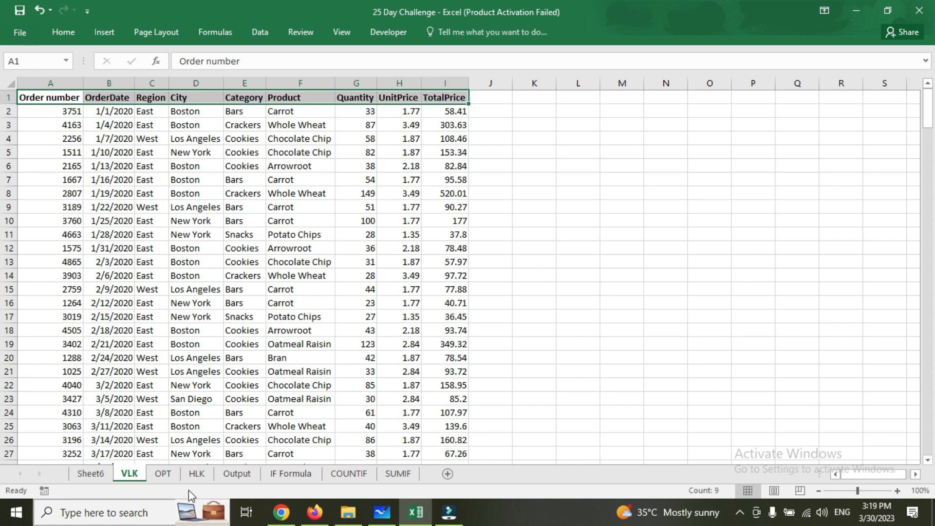
pyautogui.click(196, 473)
pyautogui.moveTo(65, 98); pyautogui.dragTo(88, 197)
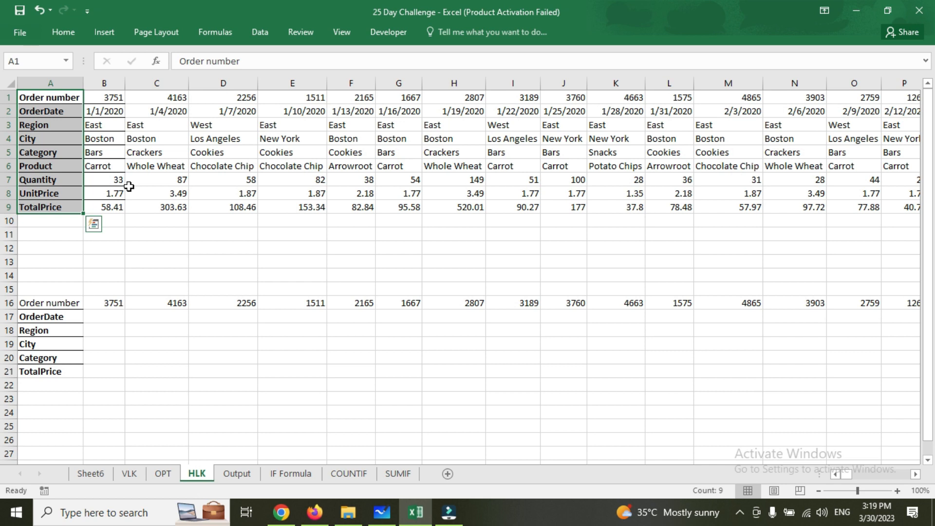
# Start an HLOOKUP formula in B17 with B16 as the lookup value and B1:IK9 as the table array
pyautogui.click(100, 323)
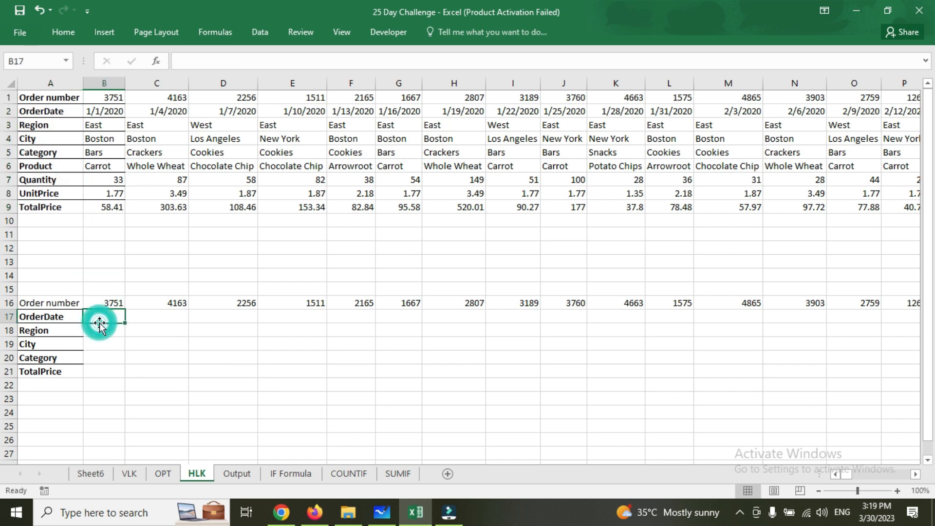
pyautogui.write('=HL')
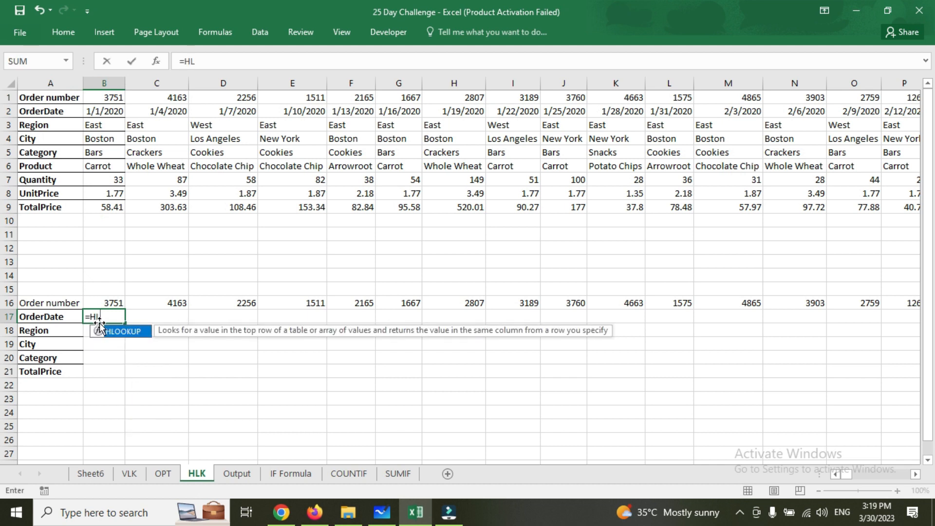
pyautogui.press('Tab')
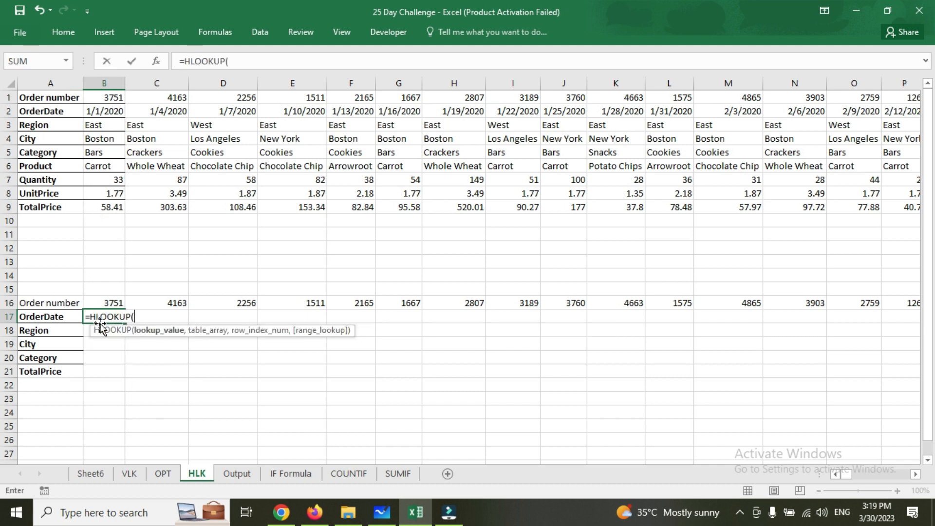
pyautogui.click(107, 302)
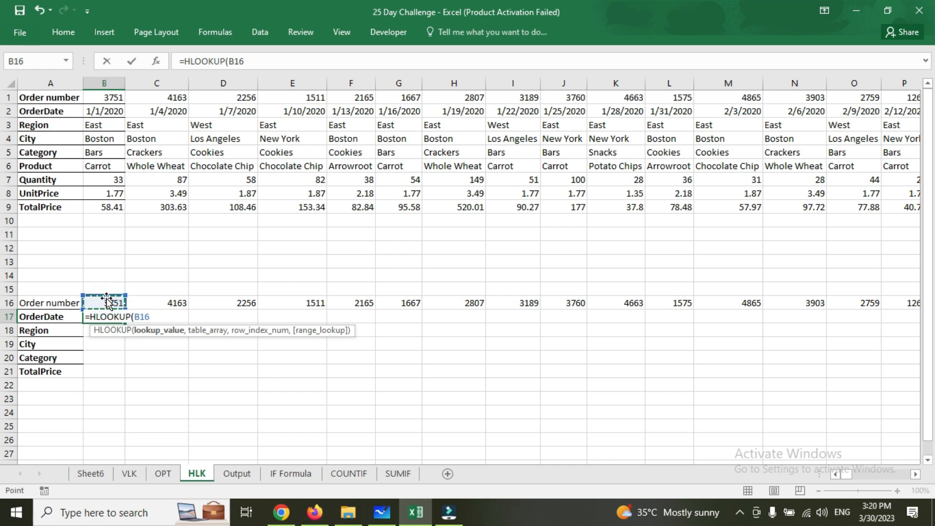
pyautogui.write(',')
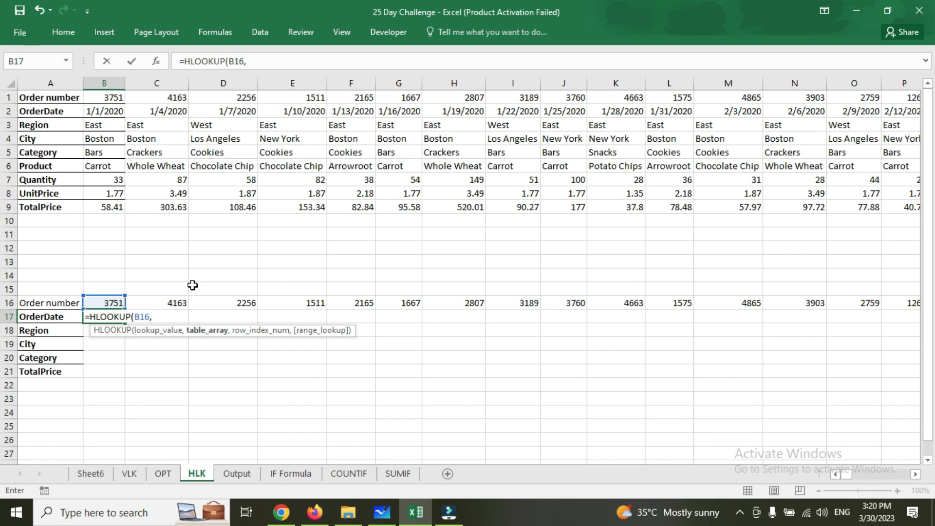
pyautogui.click(114, 92)
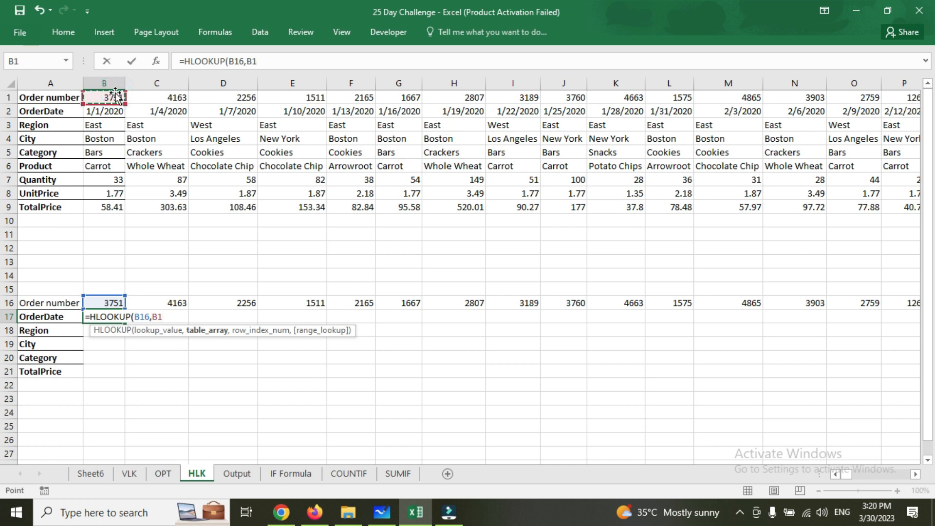
pyautogui.hotkey('ctrl', 'shift', 'Down')
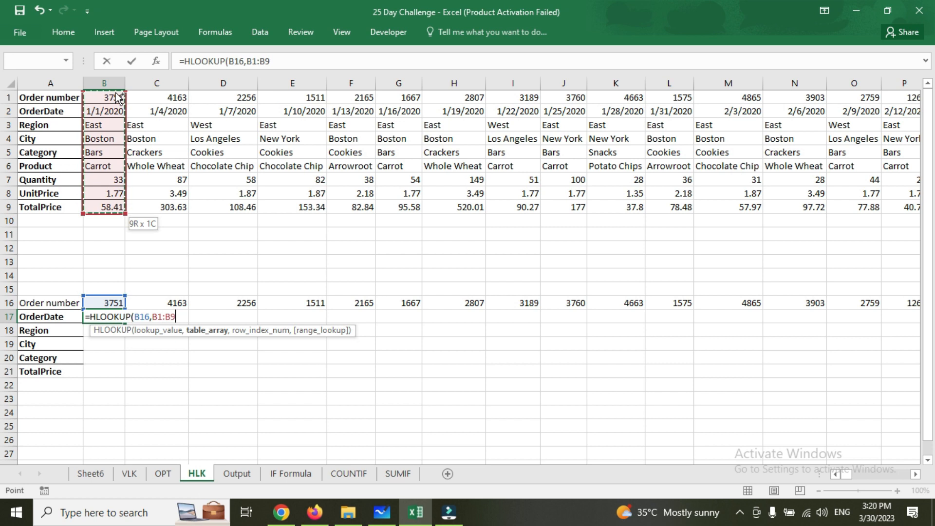
pyautogui.hotkey('ctrl', 'shift', 'Right')
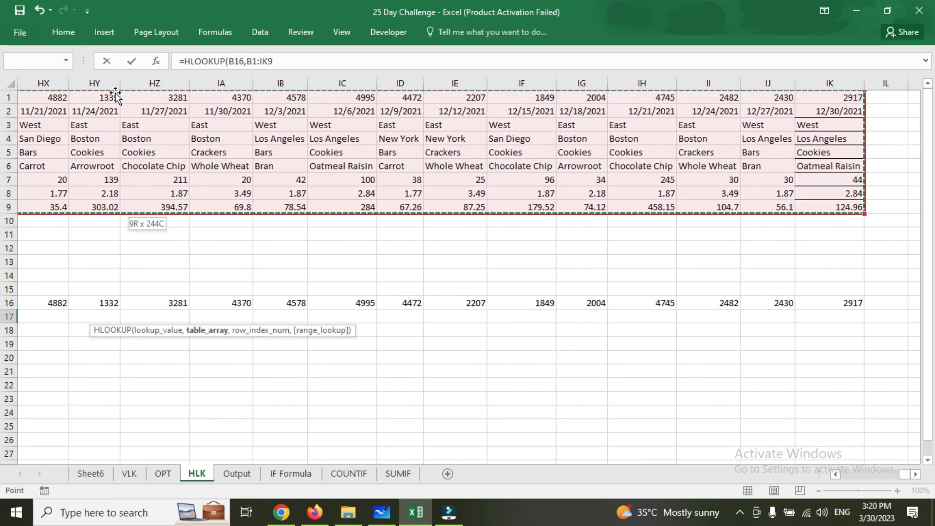
pyautogui.write(',')
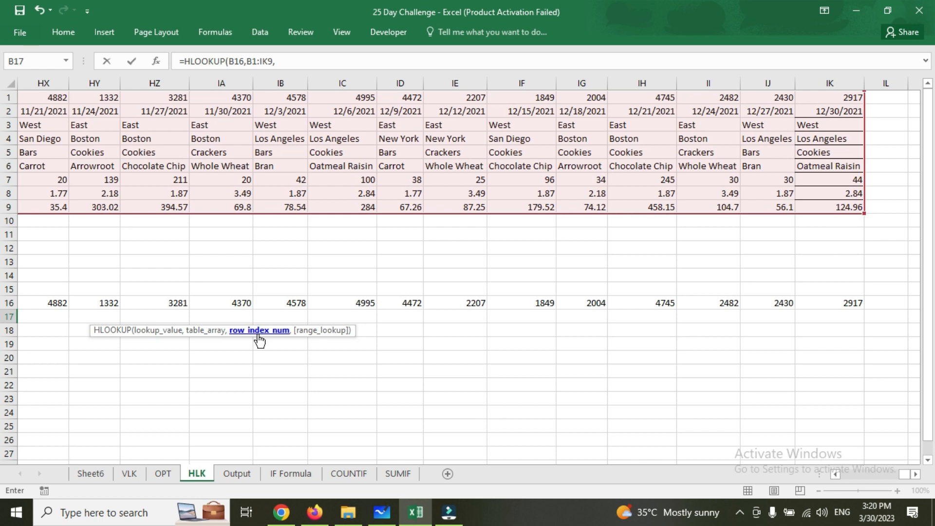
# Complete the B17 HLOOKUP formula with row index 2 and range lookup 0 for an exact match
pyautogui.write(',')
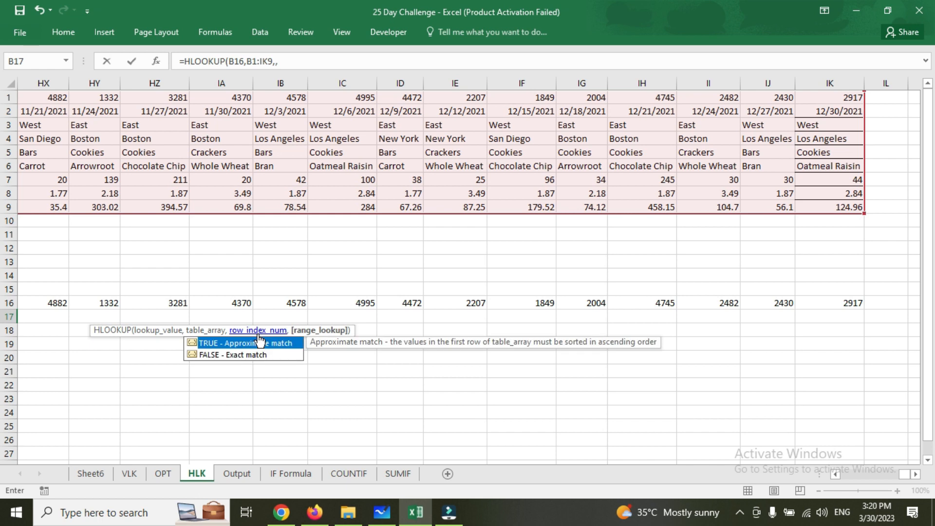
pyautogui.write('2')
pyautogui.press('BackSpace')
pyautogui.press('BackSpace')
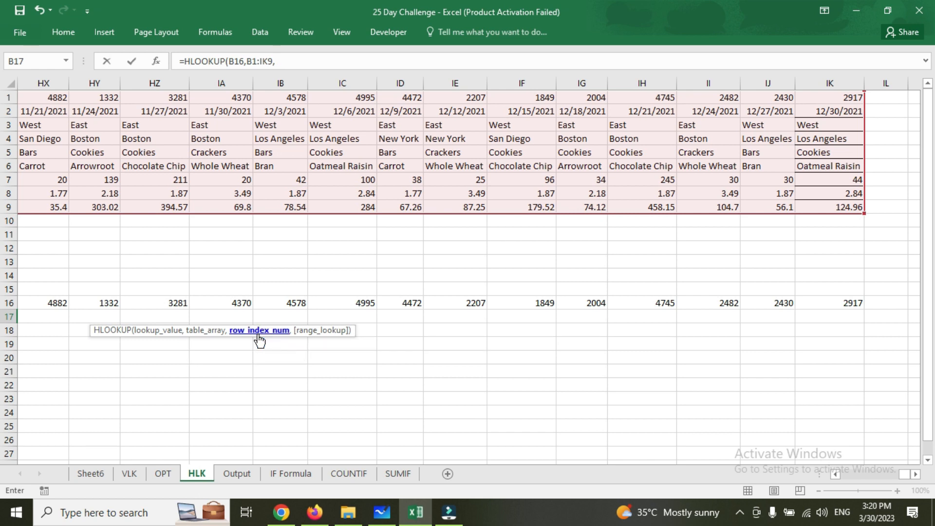
pyautogui.write('2,')
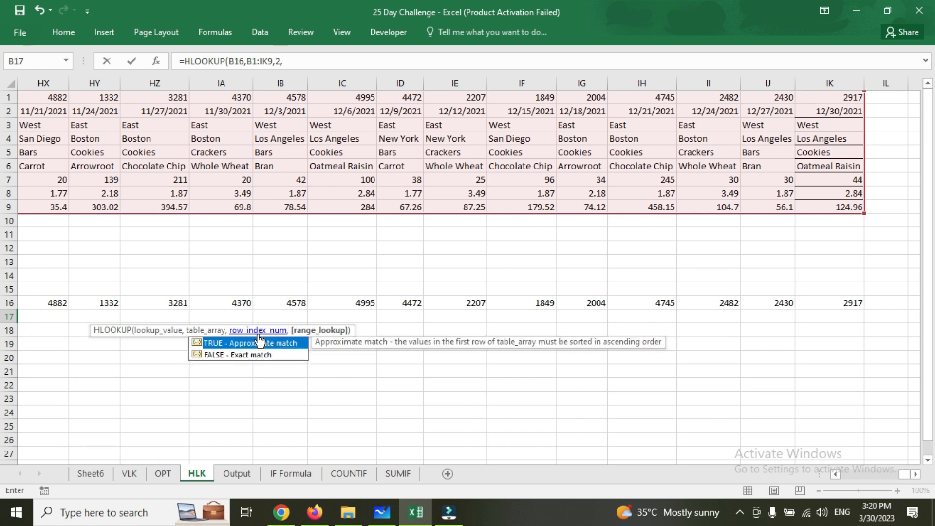
pyautogui.write('0')
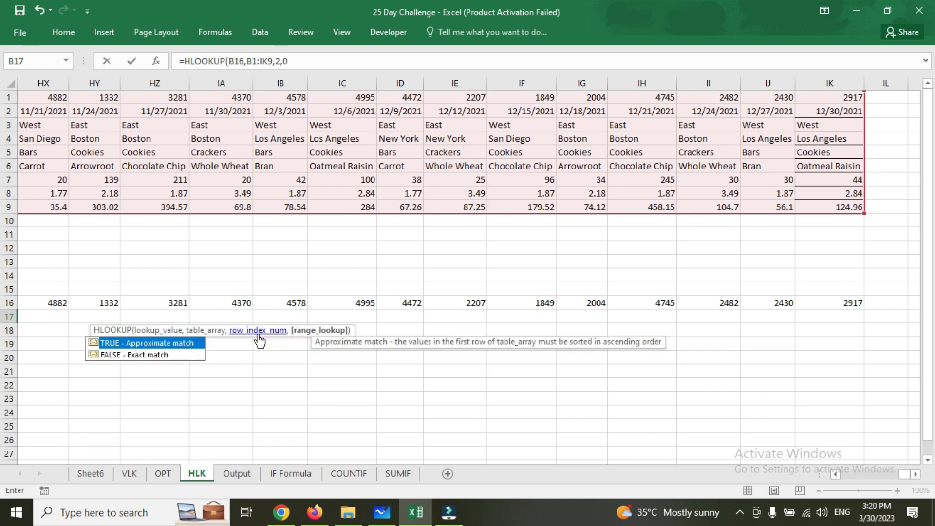
pyautogui.write(')')
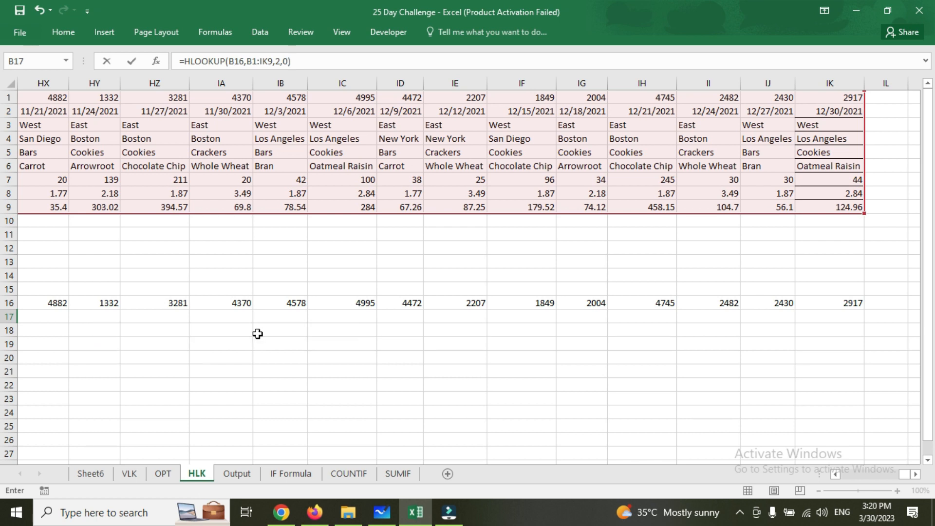
pyautogui.press('Return')
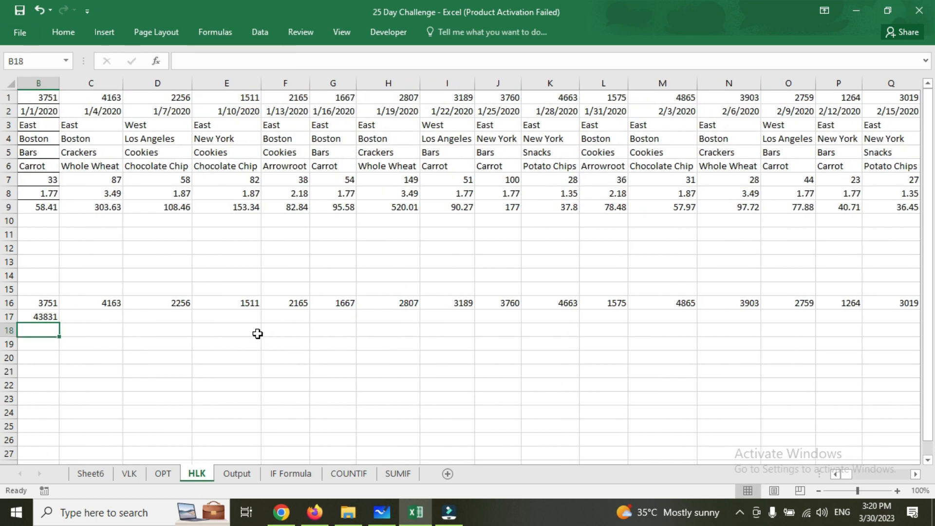
# Format cell B17 as a Date with the *3/14/2012 type
pyautogui.click(49, 316)
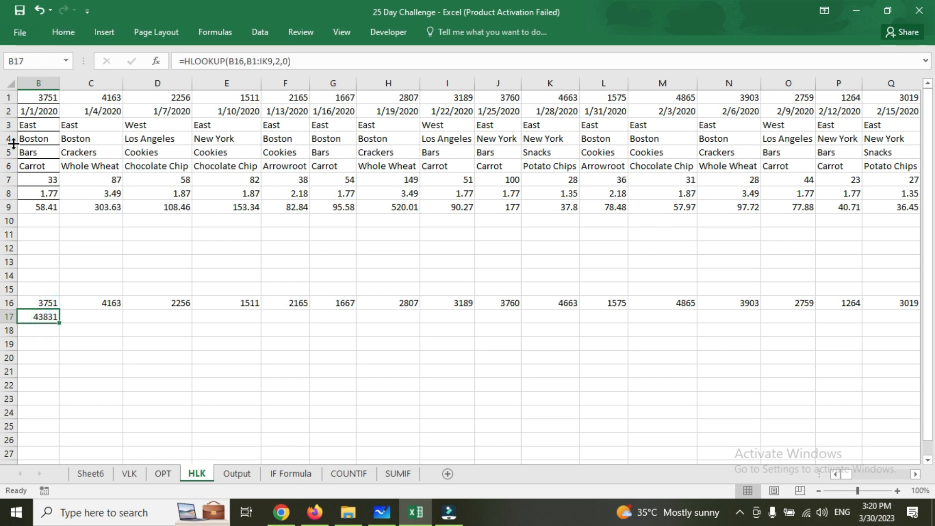
pyautogui.rightClick(53, 319)
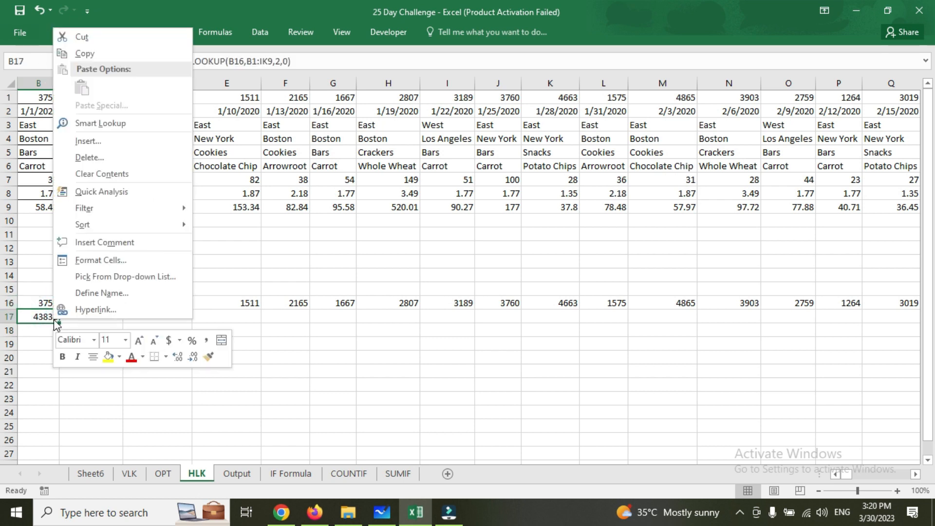
pyautogui.click(116, 263)
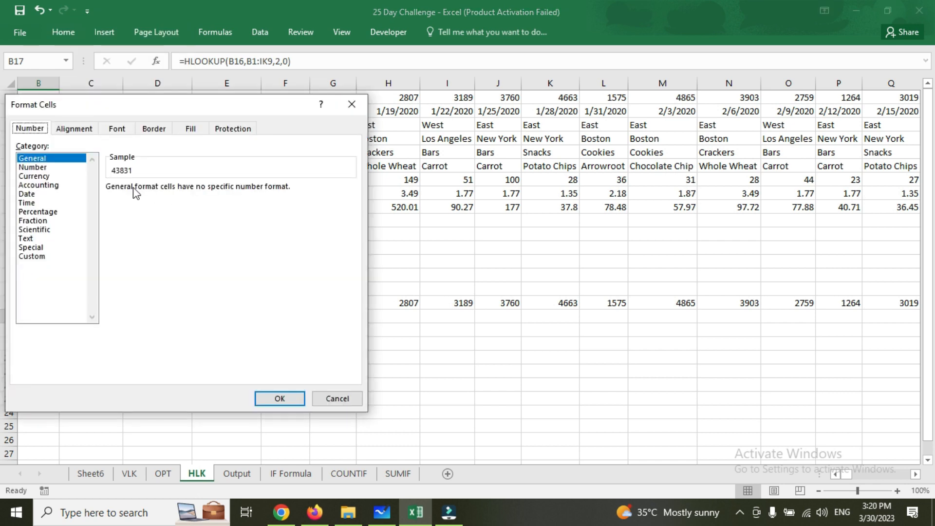
pyautogui.click(33, 195)
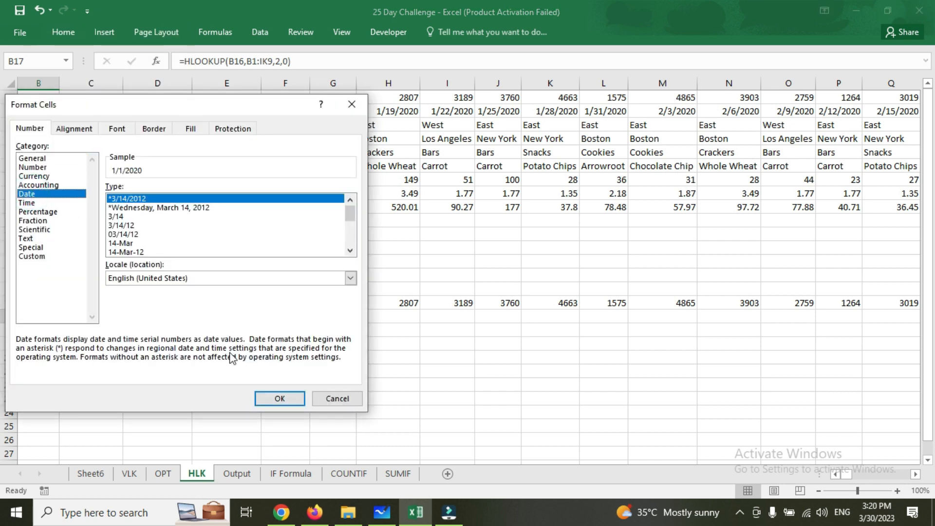
pyautogui.click(279, 398)
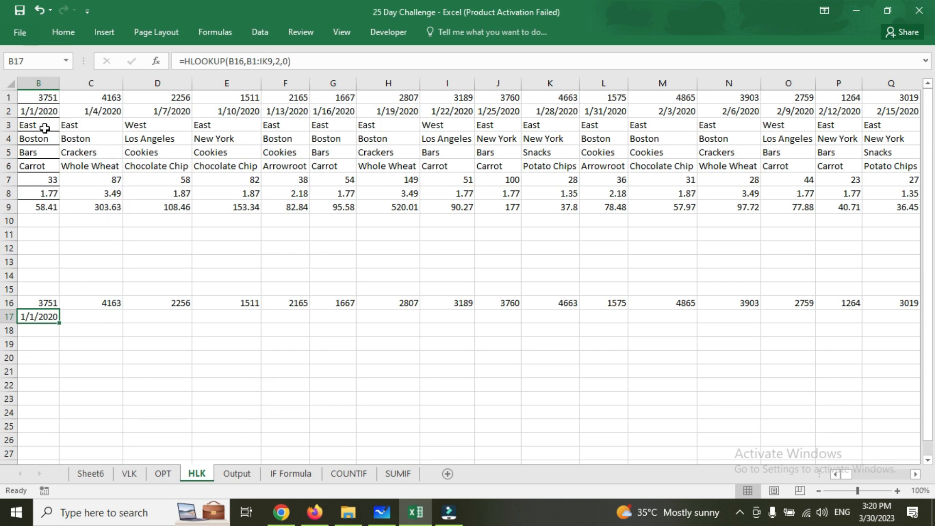
# Fill the OrderDate formula from B17 across row 17 through AH17
pyautogui.moveTo(58, 321); pyautogui.dragTo(271, 337)
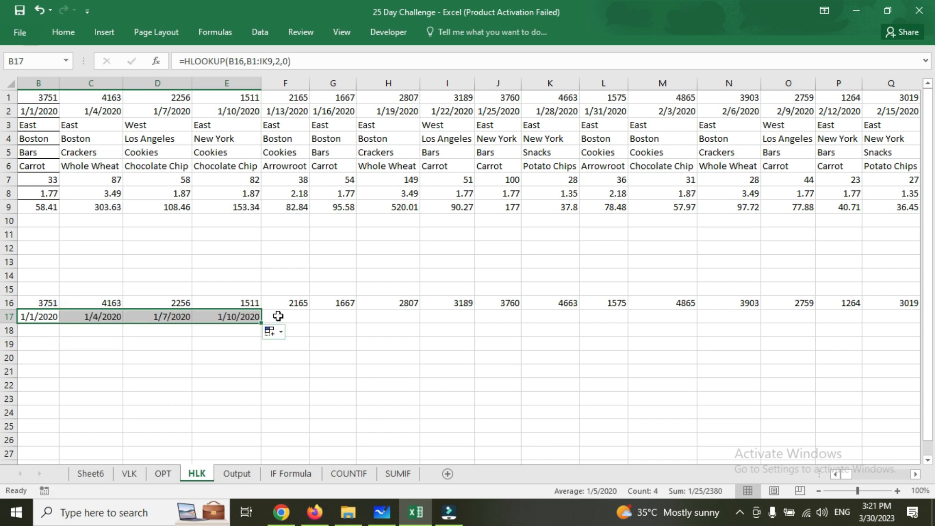
pyautogui.click(270, 336)
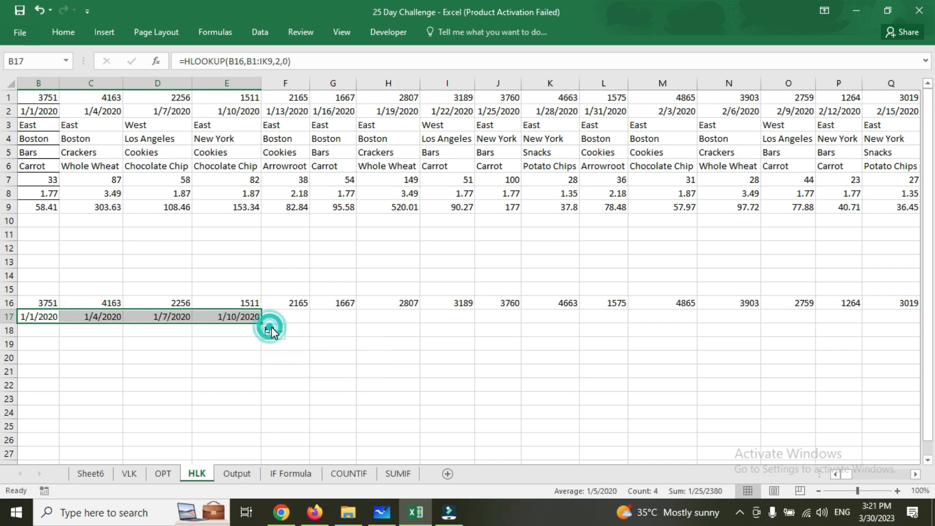
pyautogui.click(289, 348)
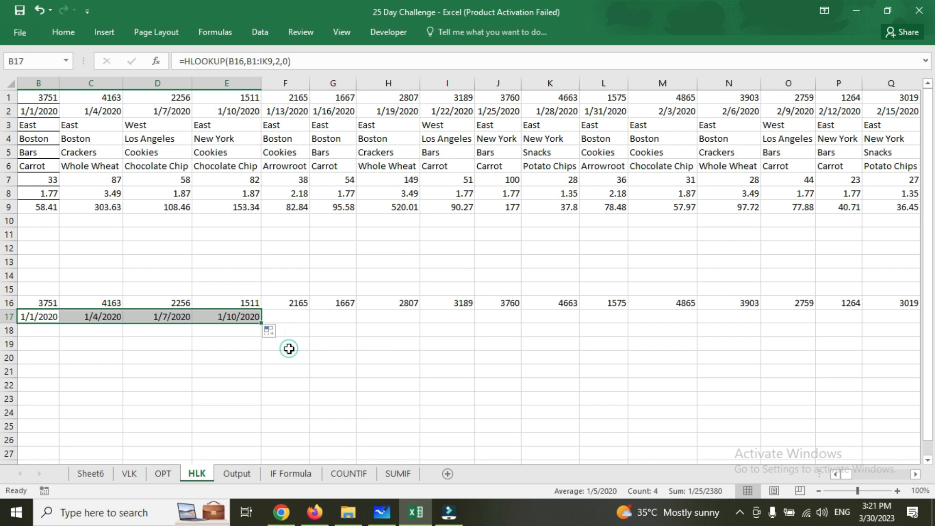
pyautogui.moveTo(263, 323); pyautogui.dragTo(878, 517)
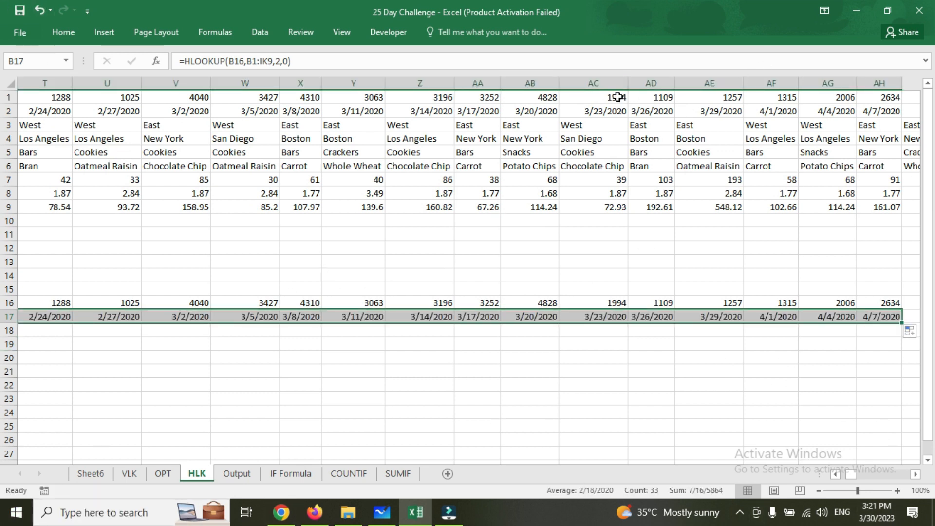
# Examine the copied HLOOKUP formula in AC17 and its highlighted reference ranges for order number 1994
pyautogui.click(615, 96)
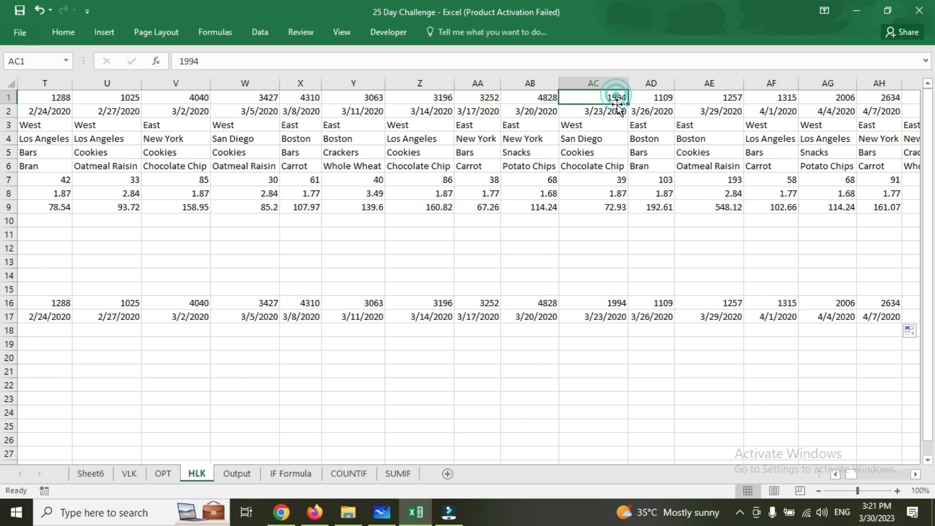
pyautogui.click(599, 317)
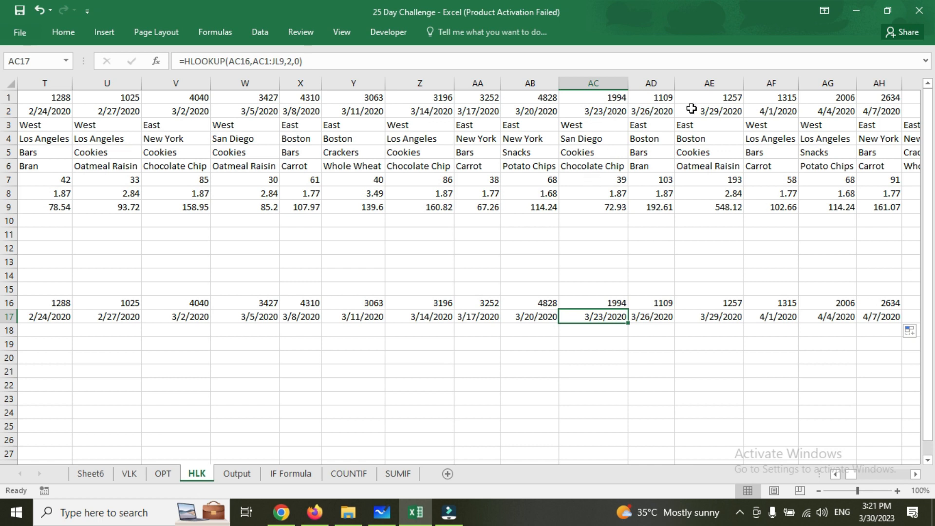
pyautogui.press('F2')
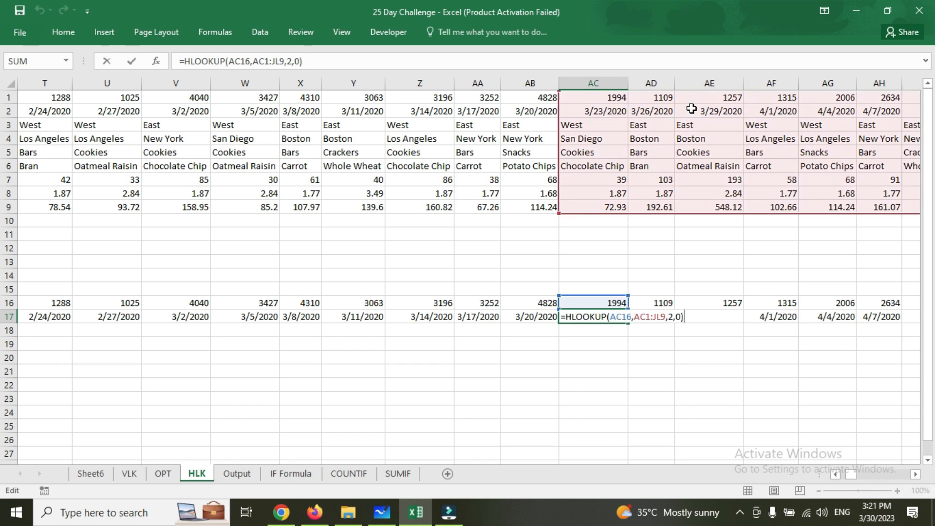